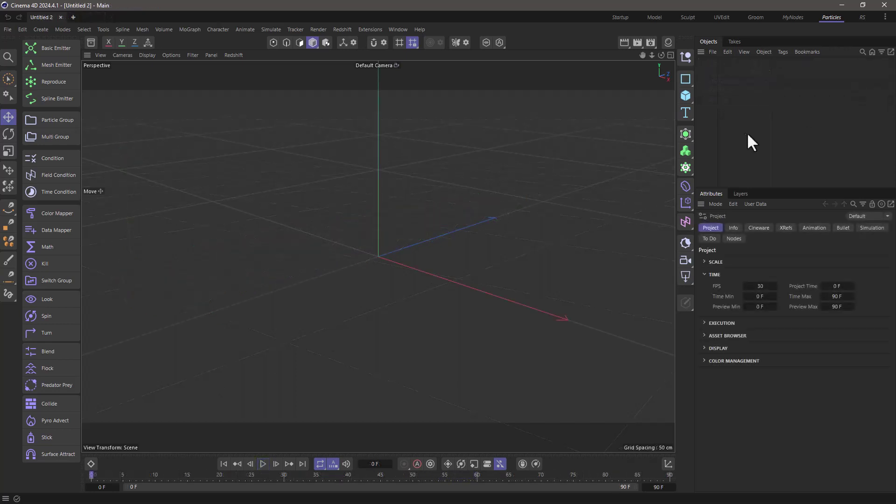
Add a Basic Emitter with emission Rate 20 and Speed Variance 50 cm.
left_click(53, 56)
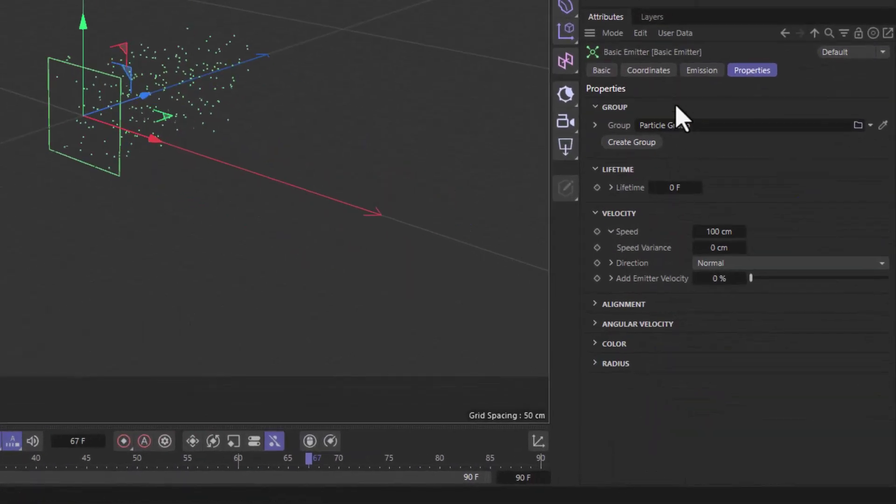
left_click(772, 229)
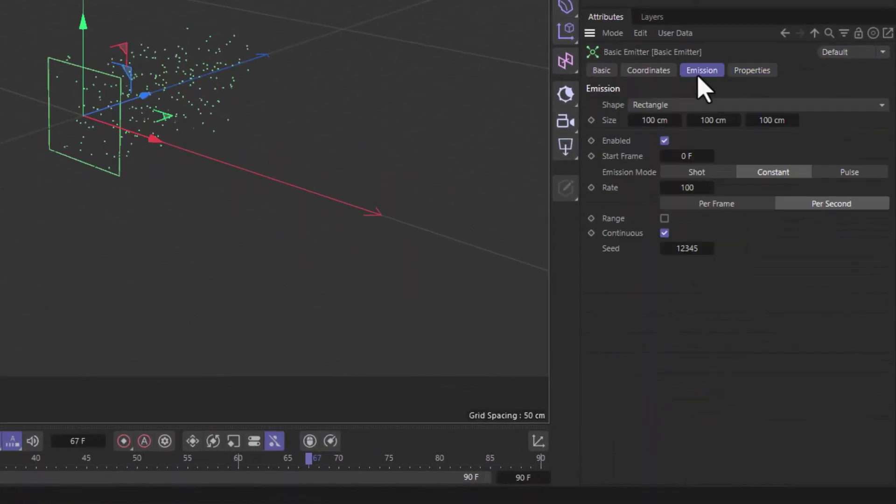
left_click(696, 188)
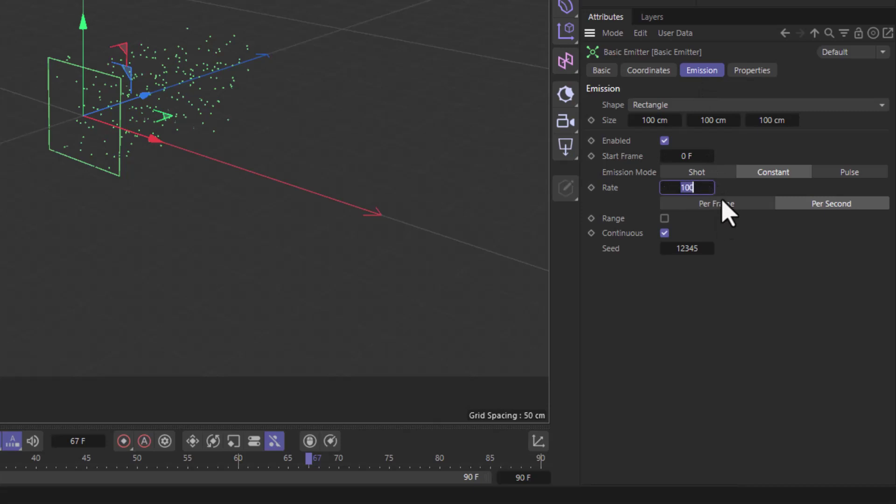
type("20")
key("Return")
left_click(750, 72)
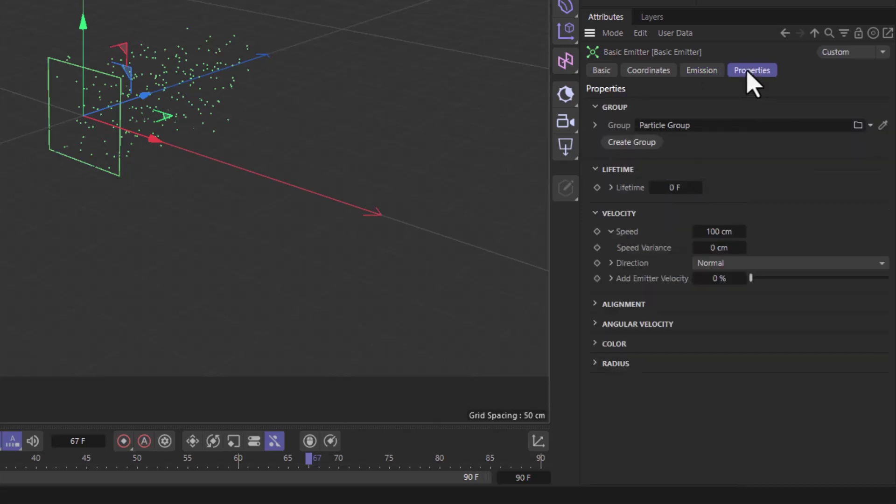
left_click(727, 245)
type("5")
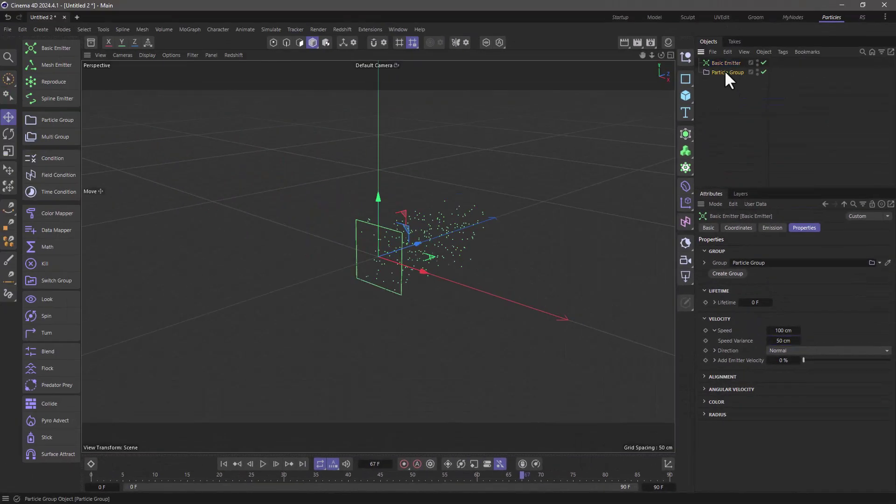
Set the Particle Group's Draw Mode to Handles with Size 15.
left_click(724, 70)
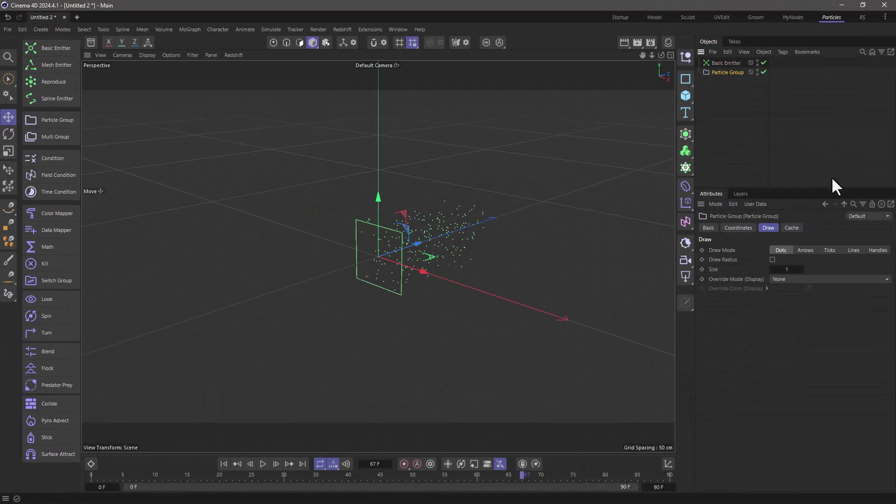
left_click(878, 251)
left_click(787, 269)
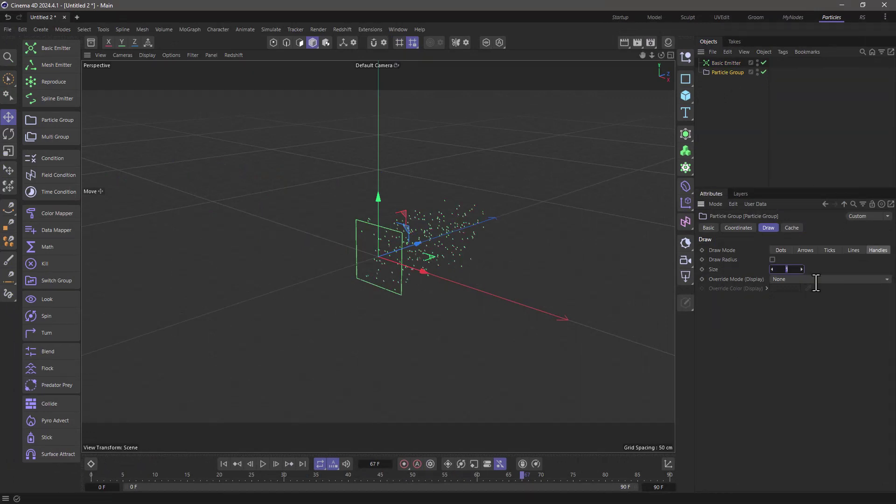
type("15")
key("Return")
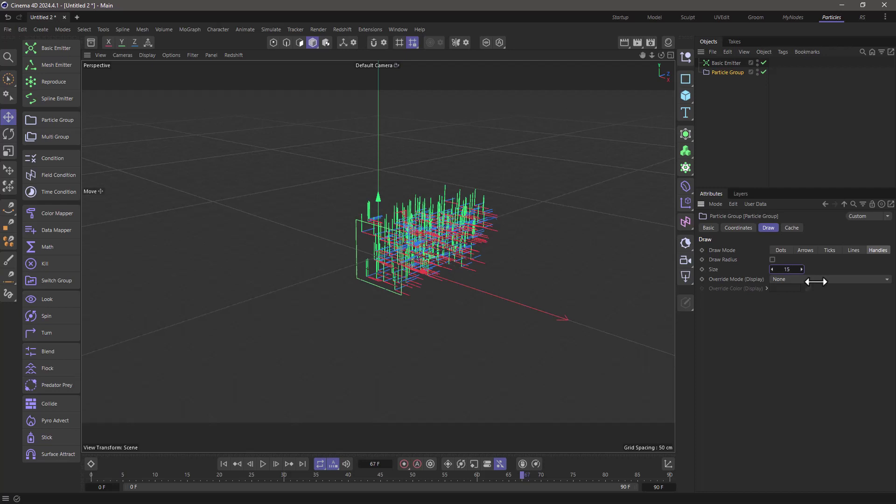
Rewind to frame 0, orbit the view, and play then stop the emission.
left_click(223, 463)
mouse_move(379, 261)
left_mouse_down("alt")
mouse_move(431, 255)
mouse_move(322, 269)
left_mouse_up("alt")
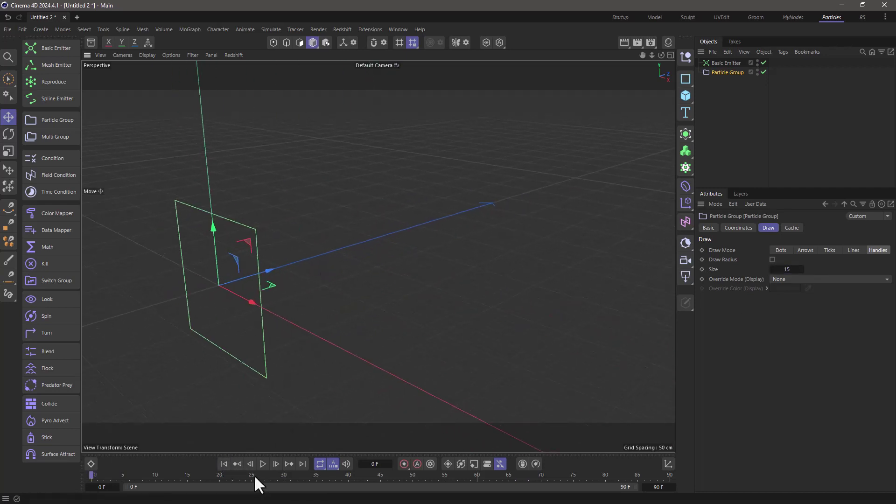
left_click(262, 463)
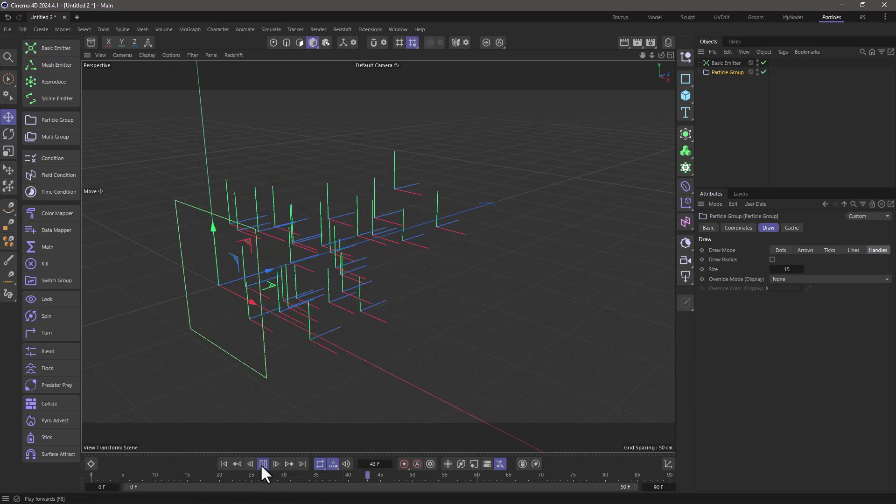
left_click(262, 464)
mouse_move(225, 277)
left_mouse_down("alt")
mouse_move(245, 280)
mouse_move(262, 299)
left_mouse_up("alt")
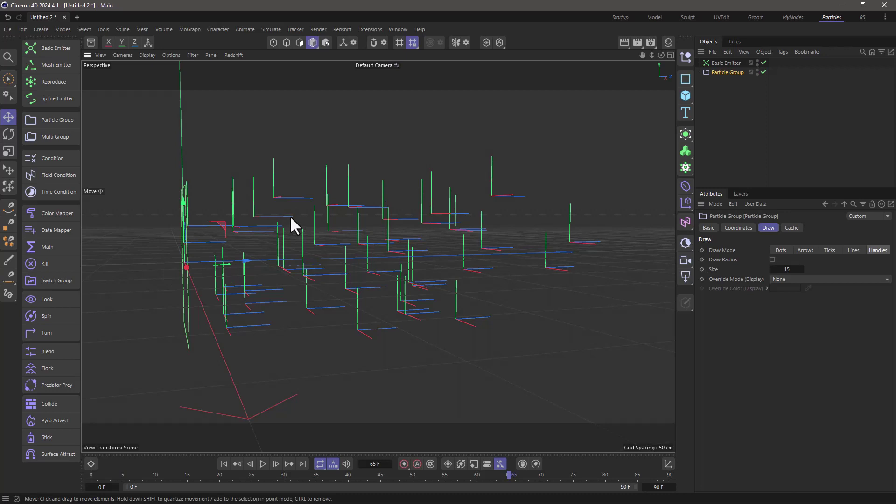
Nest a new Data Mapper under Particle Group and set Upper In to 100 F.
left_click(60, 235)
left_click_drag(730, 63, 728, 79)
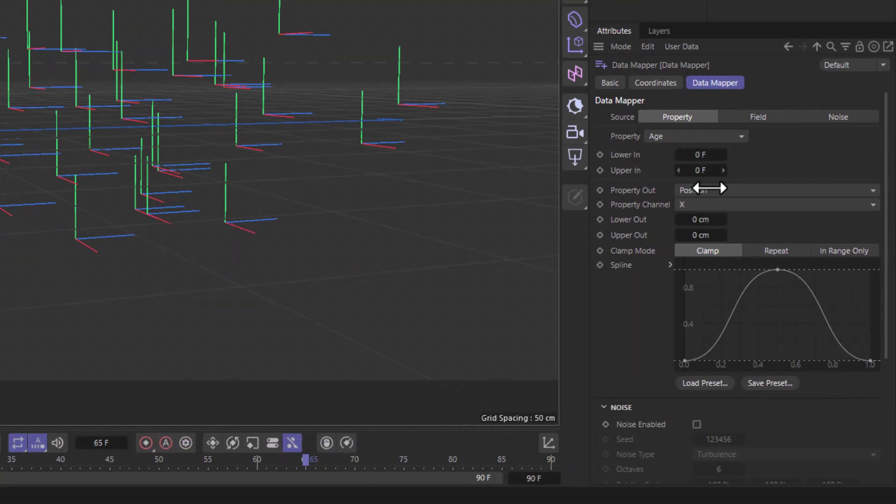
left_click(711, 172)
type("100")
key("Return")
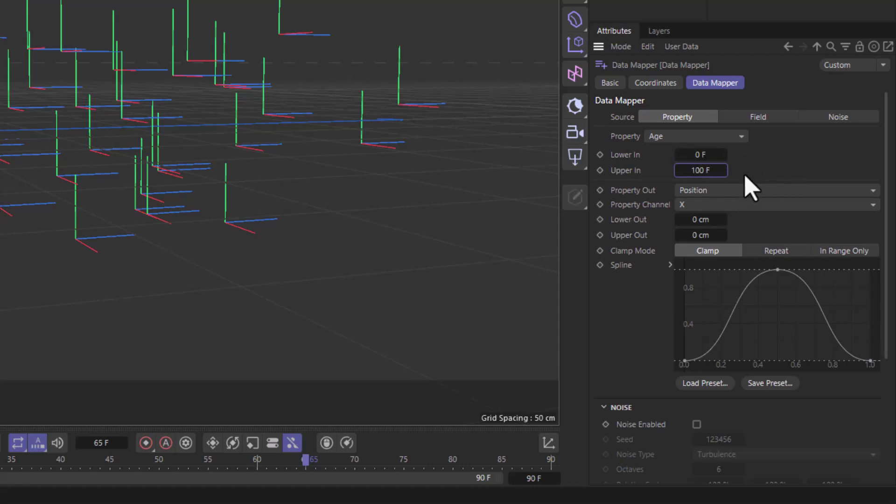
Set the Data Mapper's Property Out to Velocity on the Y channel.
left_click(704, 190)
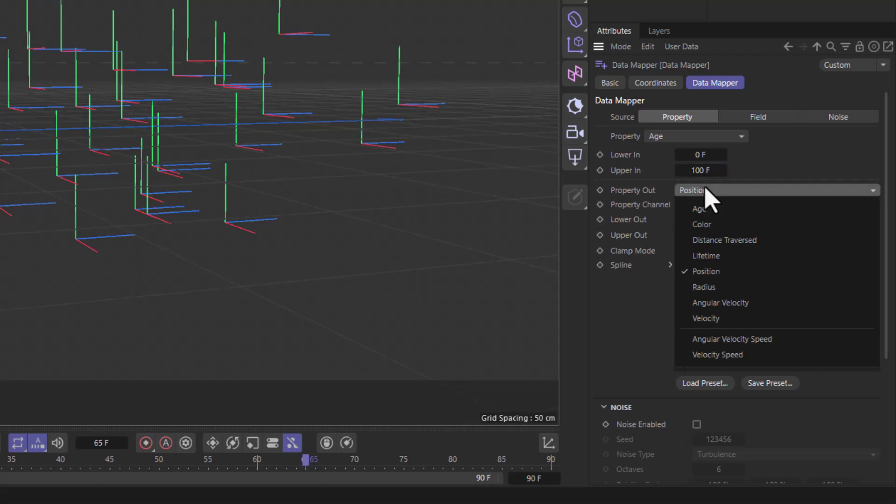
left_click(721, 319)
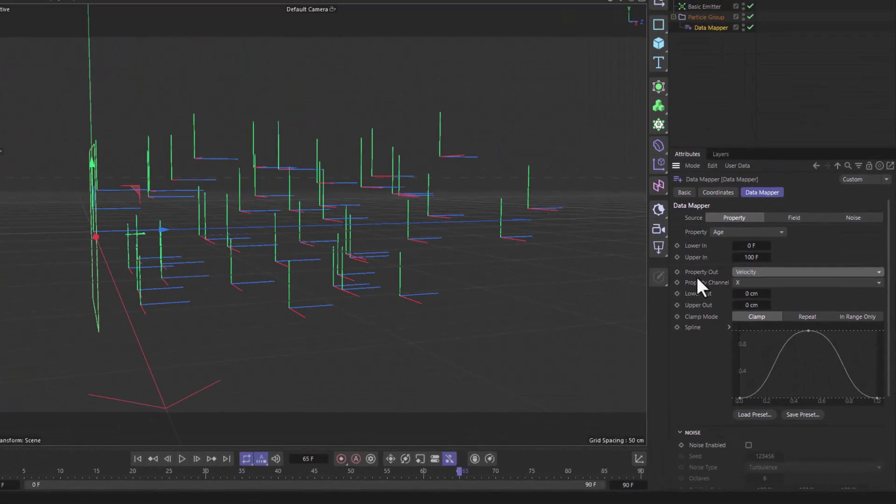
left_click(756, 282)
left_click(756, 305)
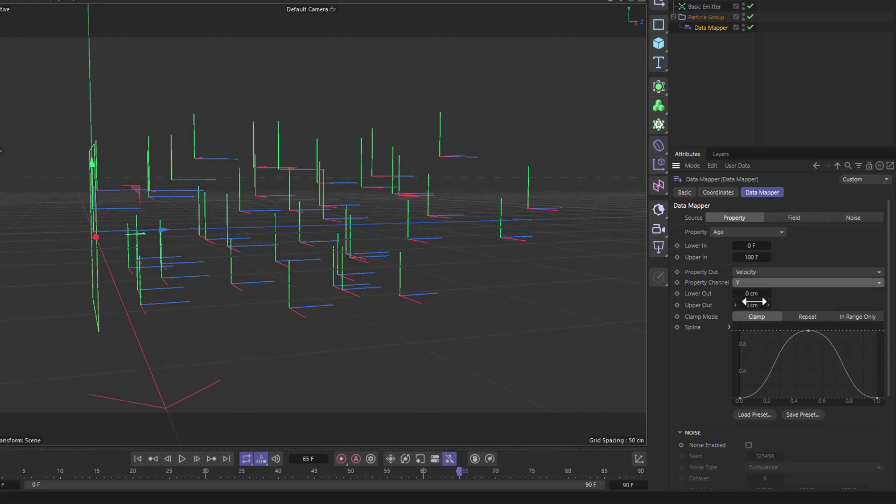
Set Lower Out to -50 cm and Upper Out to 50 cm.
left_click(783, 294)
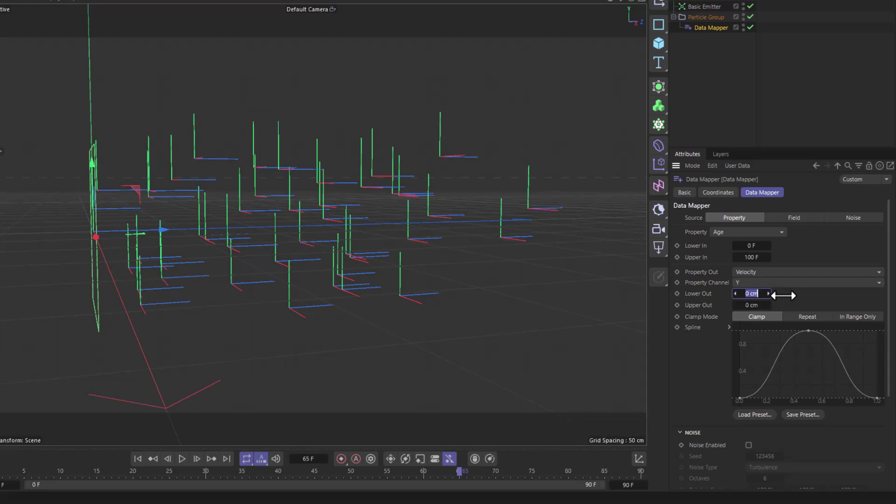
type("-50")
left_click(787, 309)
type("50")
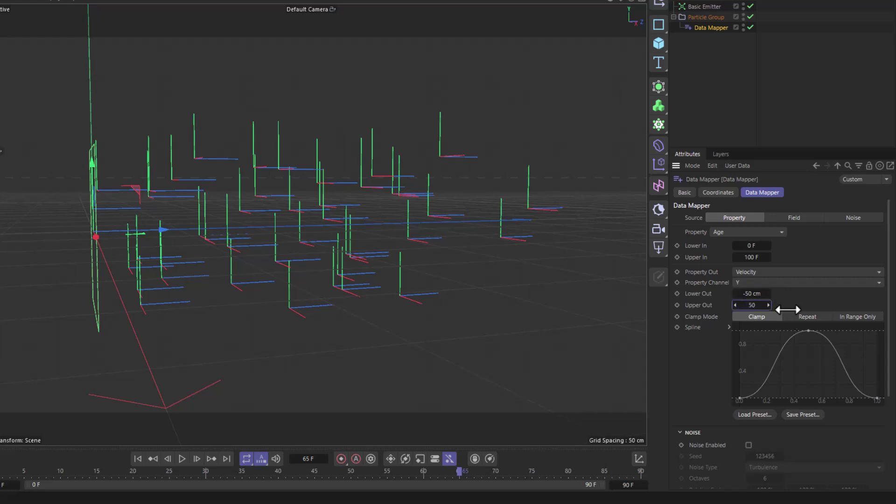
key("Return")
key("Return")
Play and stop the timeline, then set the scene end frame to 600.
left_click(137, 459)
left_click(182, 459)
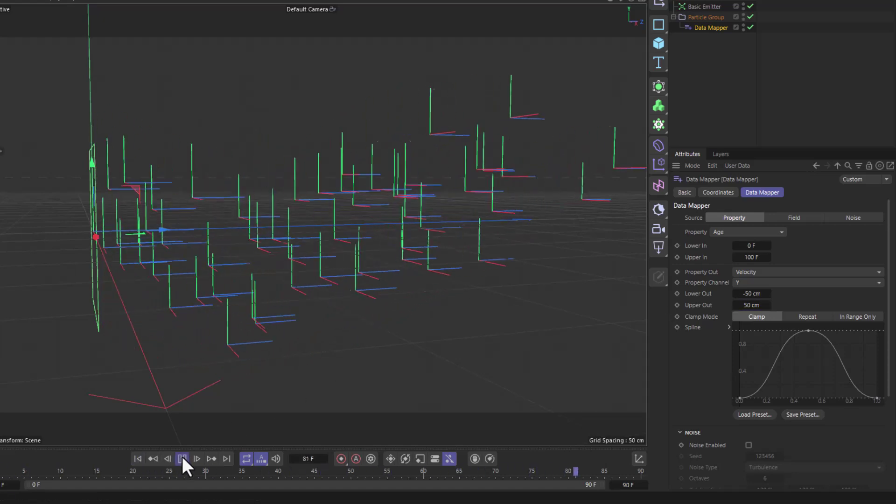
left_click(182, 459)
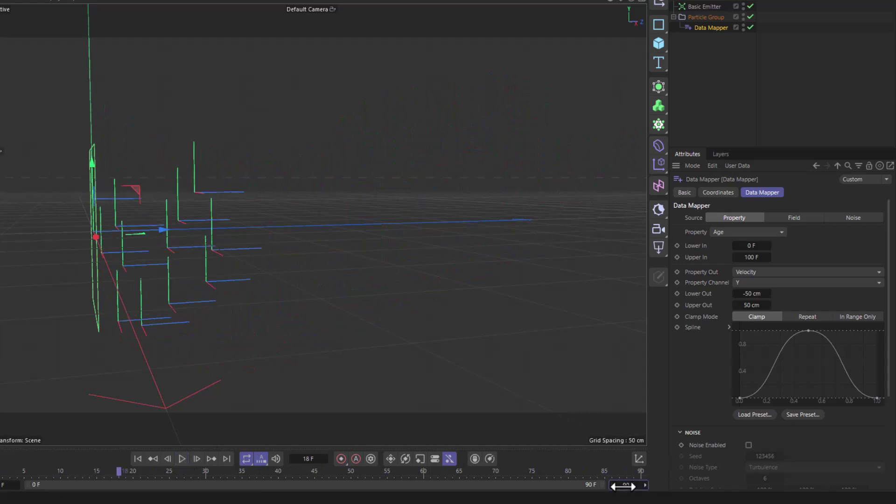
type("600")
key("Return")
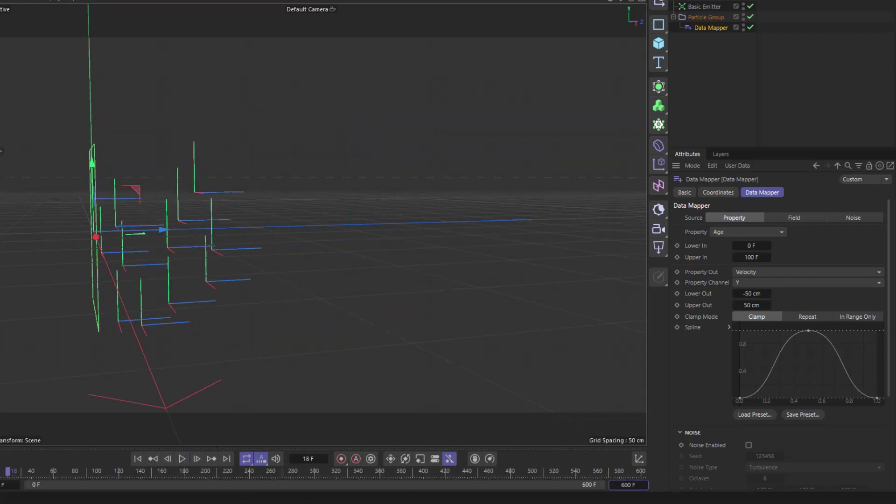
Replay from frame 0, orbiting to a level side view of the particles.
left_click(138, 459)
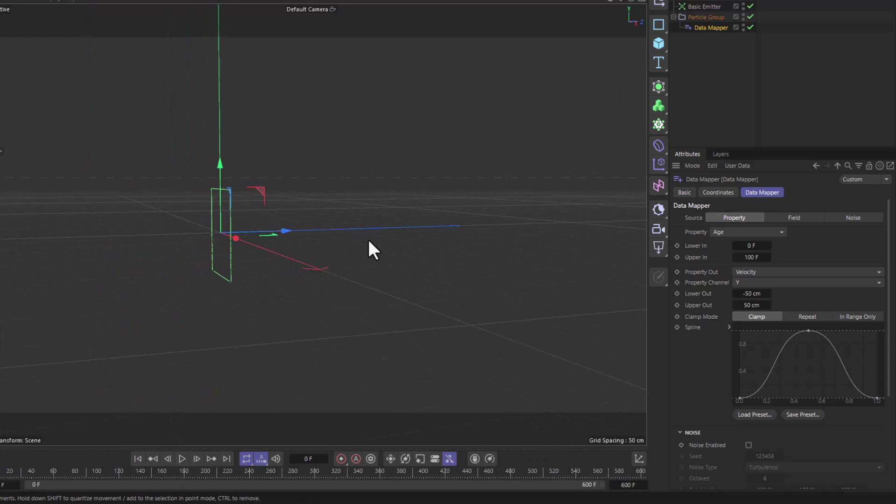
mouse_move(369, 242)
left_mouse_down("alt")
mouse_move(238, 262)
mouse_move(171, 283)
left_mouse_up("alt")
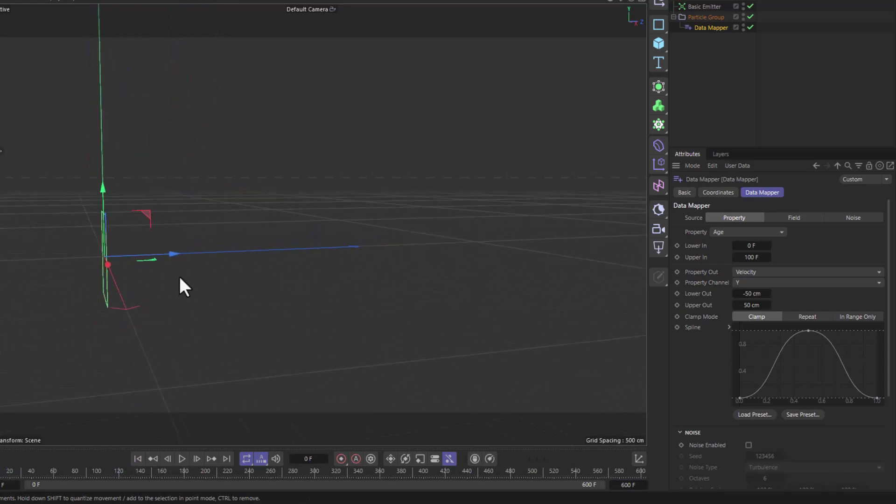
left_click(181, 459)
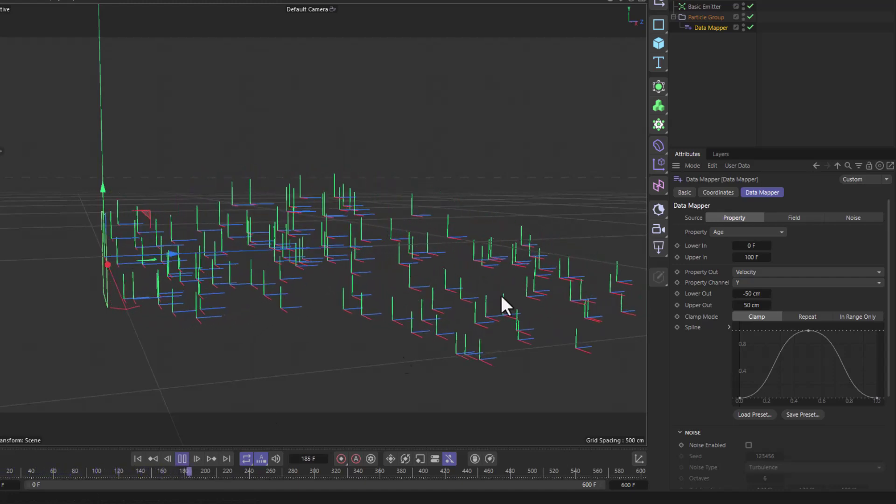
scroll(473, 292, "down", 4)
scroll(406, 267, "down", 2)
left_click_drag(371, 242, 390, 224, "alt")
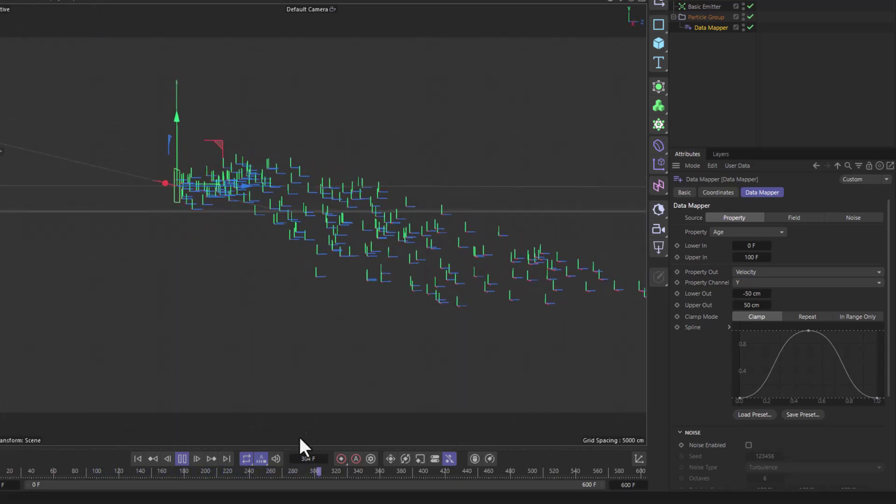
Set the Data Mapper's Clamp Mode to Repeat and replay from frame 0.
left_click(183, 458)
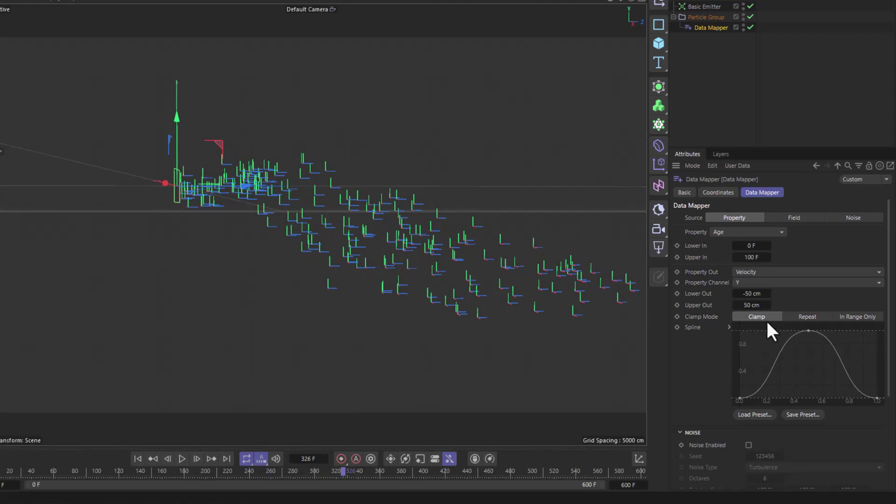
left_click(809, 316)
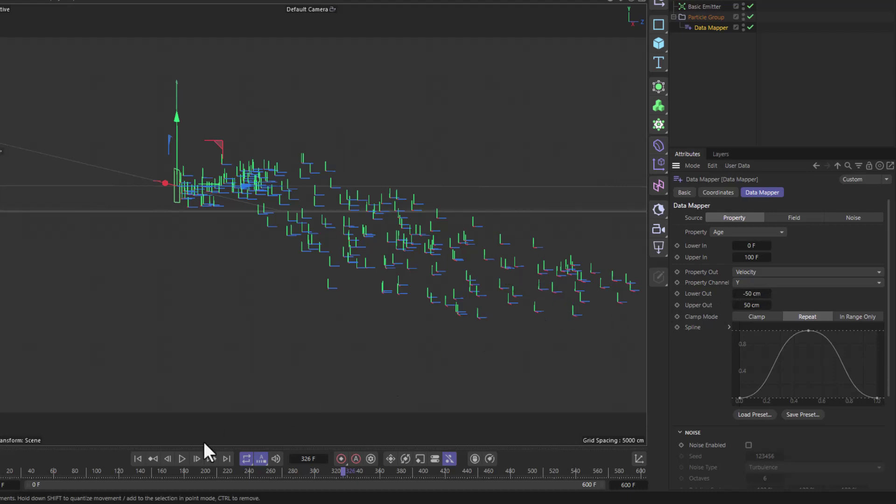
left_click(137, 458)
left_click(181, 458)
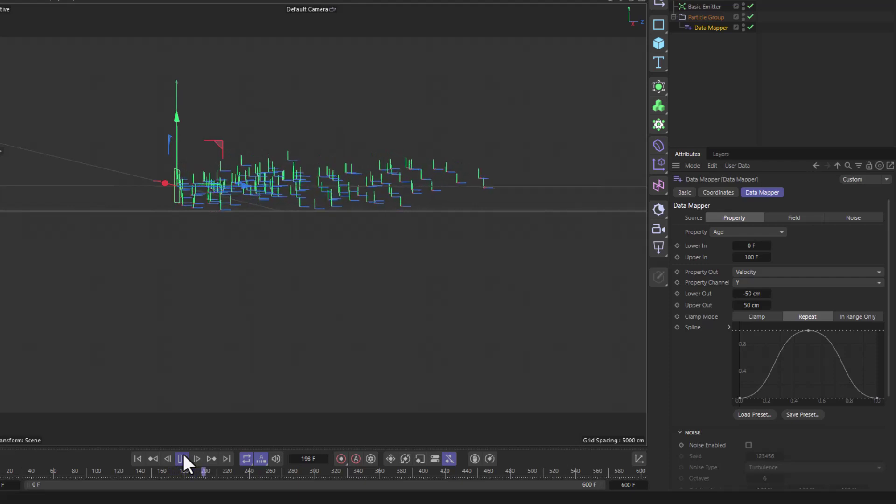
Add a MoGraph Tracer to Particle Group, with Limit From End and Amount 25.
left_click(264, 463)
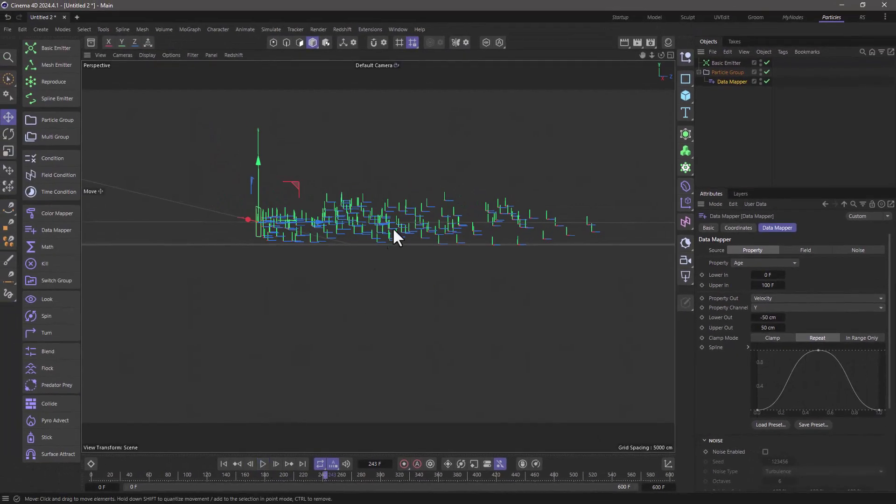
mouse_move(393, 227)
left_mouse_down("alt")
mouse_move(367, 206)
mouse_move(381, 217)
mouse_move(344, 254)
left_mouse_up("alt")
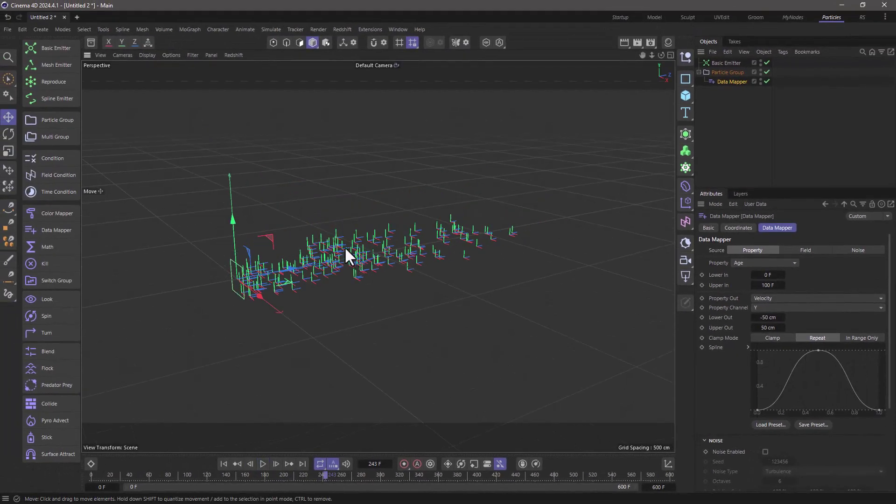
left_click(724, 72)
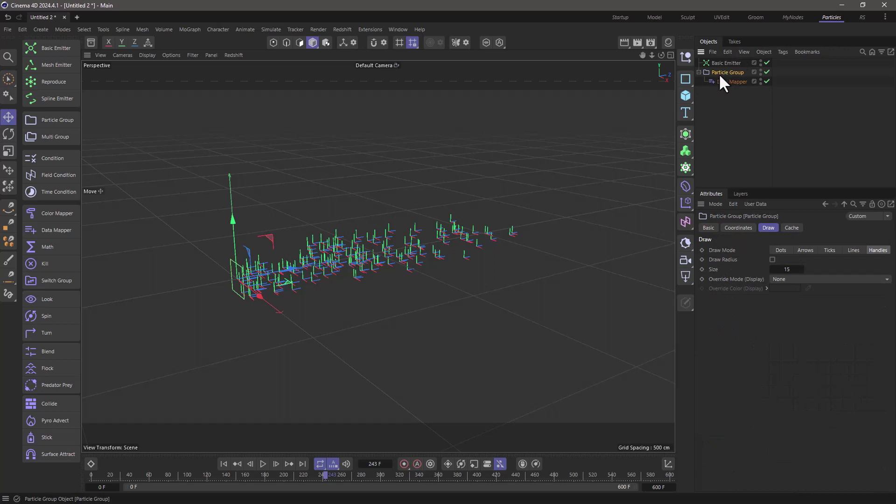
left_click(195, 30)
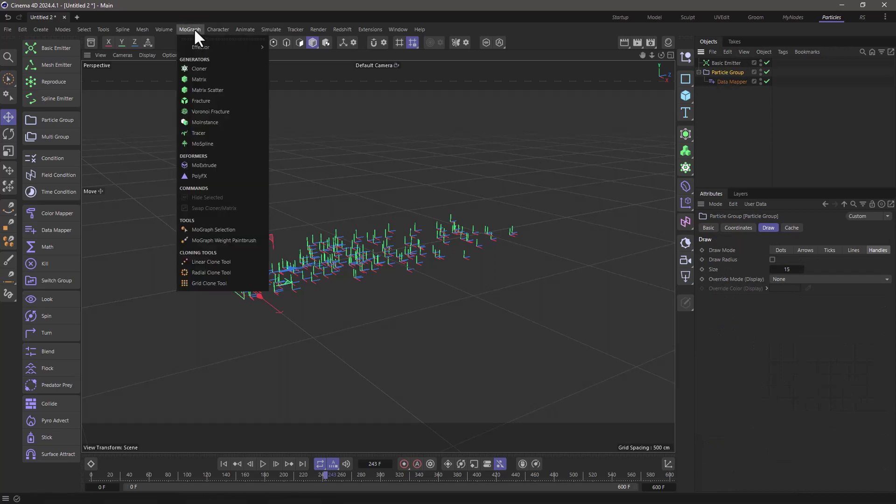
left_click(197, 132)
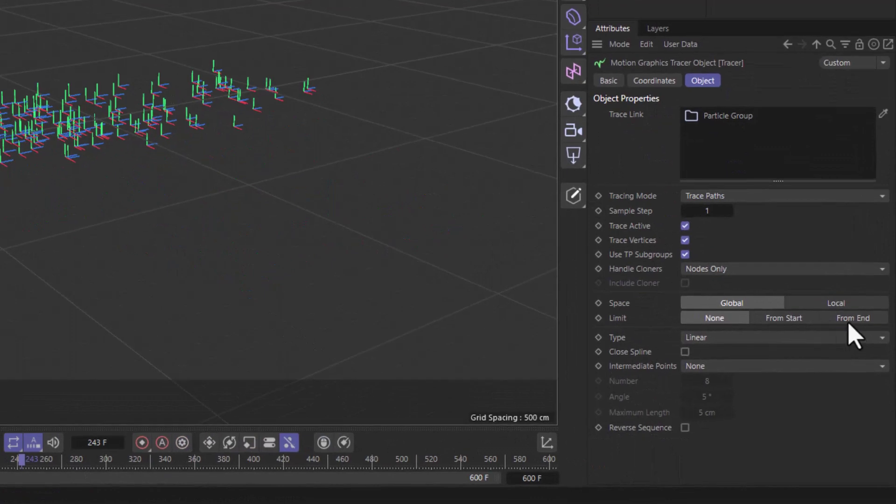
left_click(849, 323)
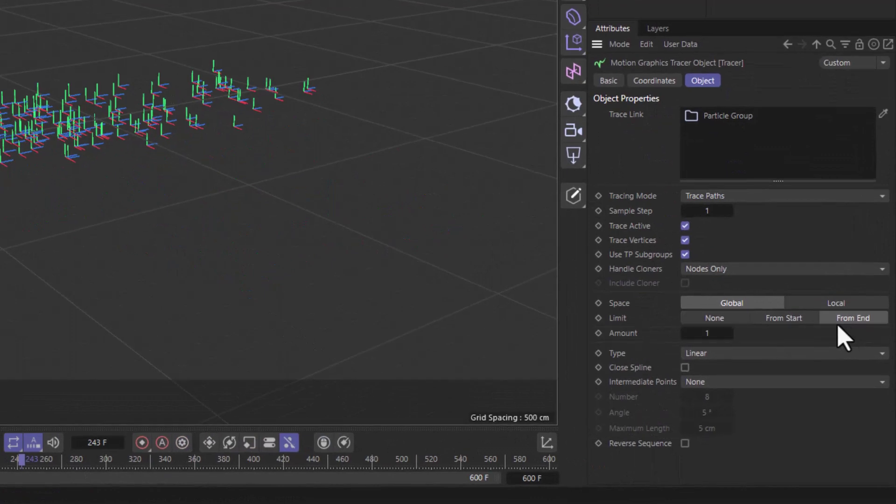
left_click(709, 334)
type("25")
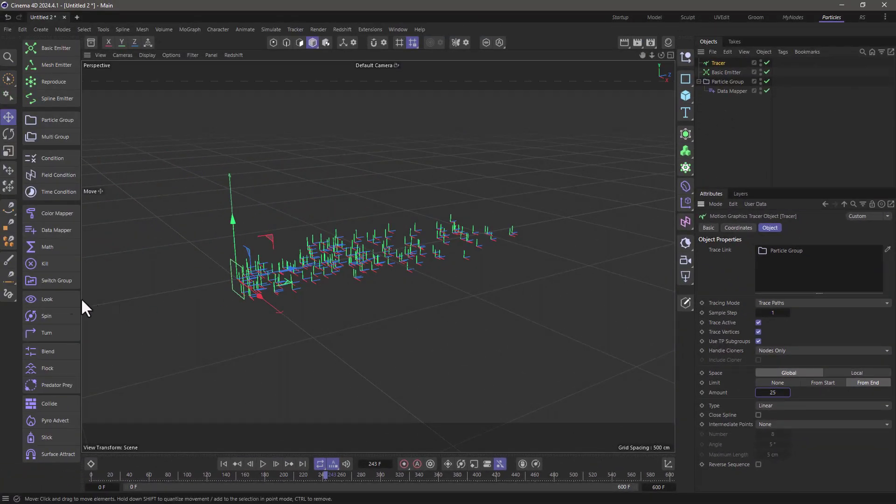
Place a Look modifier under Particle Group below Data Mapper, then rewind to frame 0.
left_click(57, 301)
left_click_drag(717, 62, 722, 102)
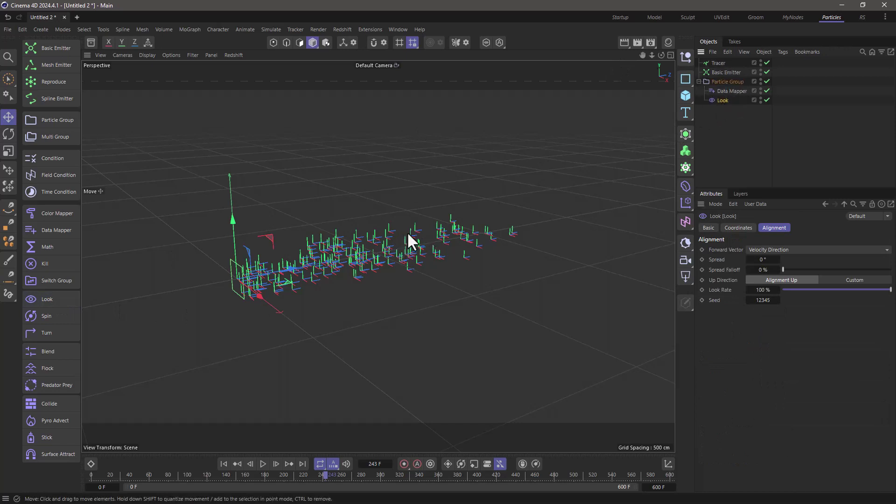
left_click(224, 463)
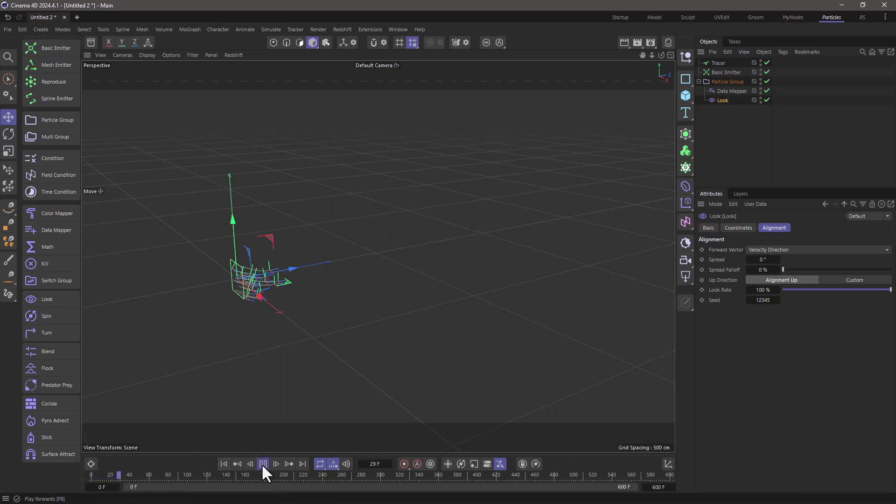